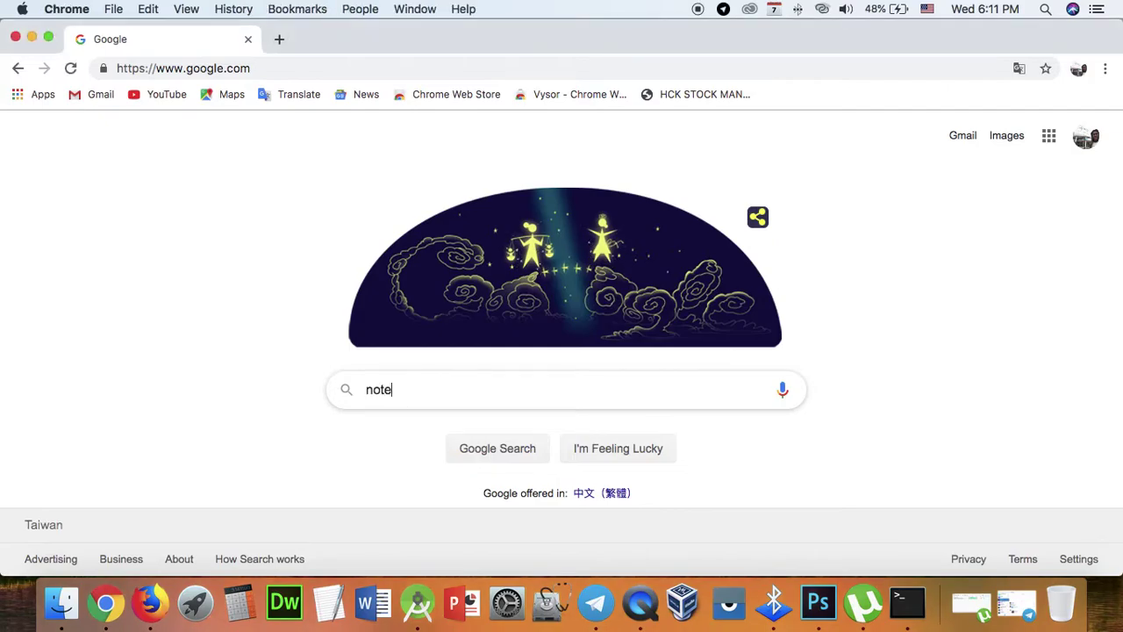
pyautogui.write('pad++')
# - Run the Google search for 'notepad++'
pyautogui.press('Return')
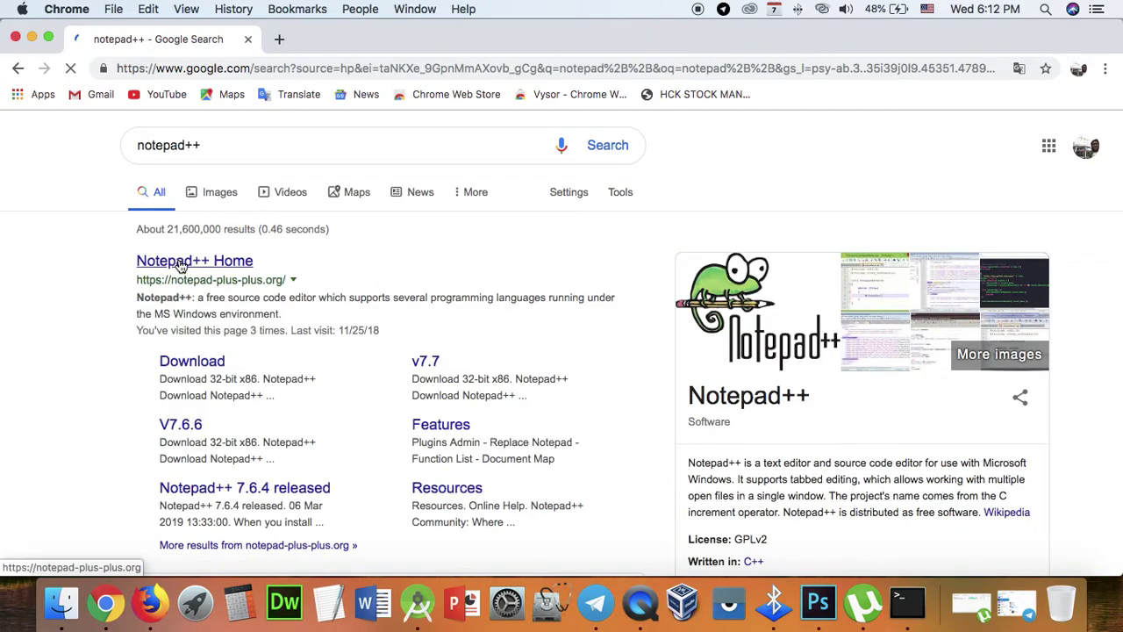
# - Open the 'Notepad++ Home' result to load notepad-plus-plus.org
pyautogui.click(180, 264)
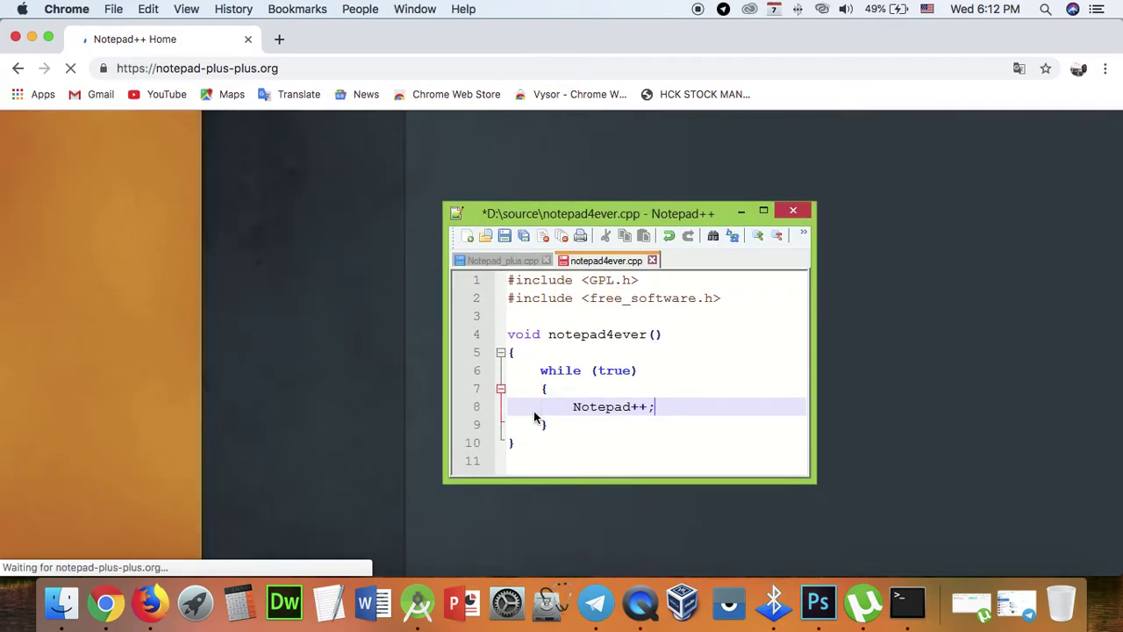
pyautogui.scroll(-5, 534, 411)
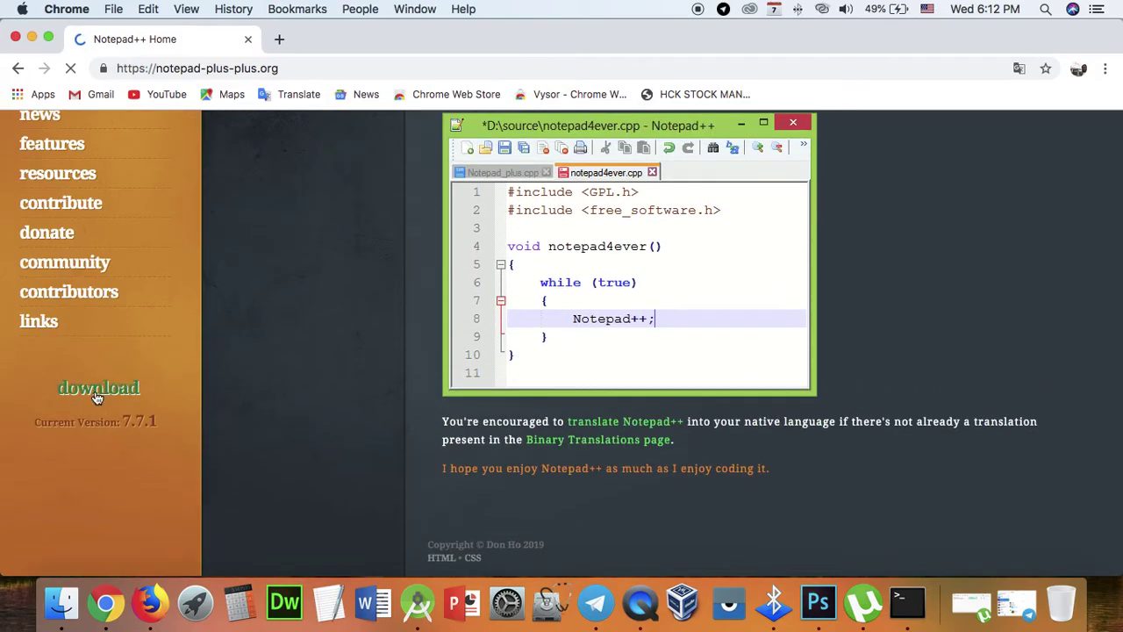
# - Go to the Notepad++ v7.7.1 download page from the sidebar 'download' link
pyautogui.click(97, 388)
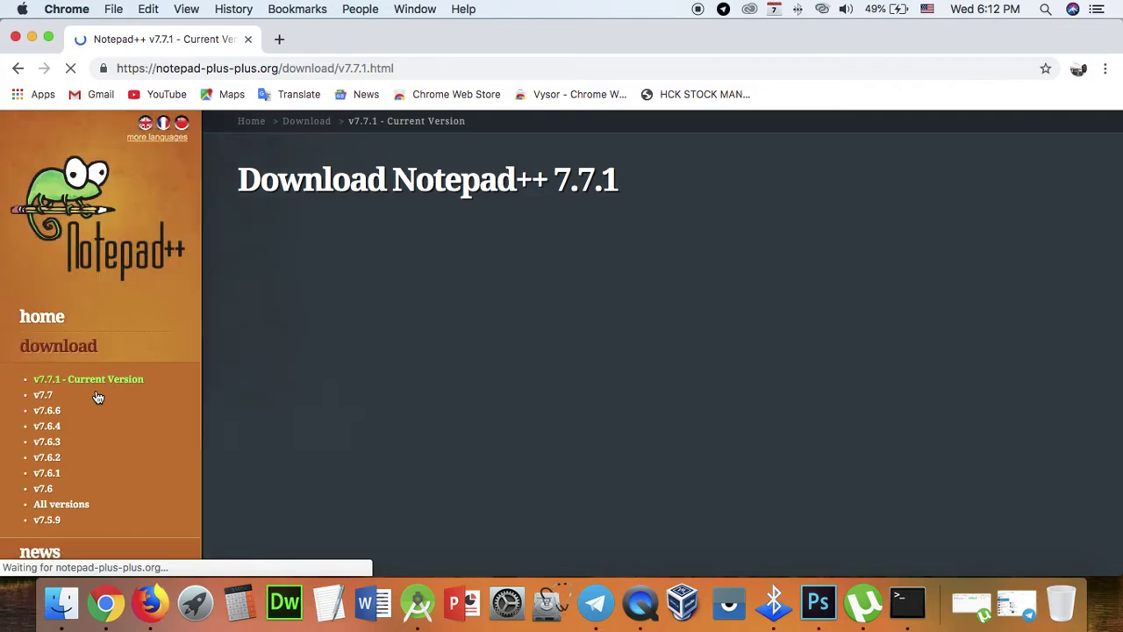
pyautogui.scroll(-5, 381, 422)
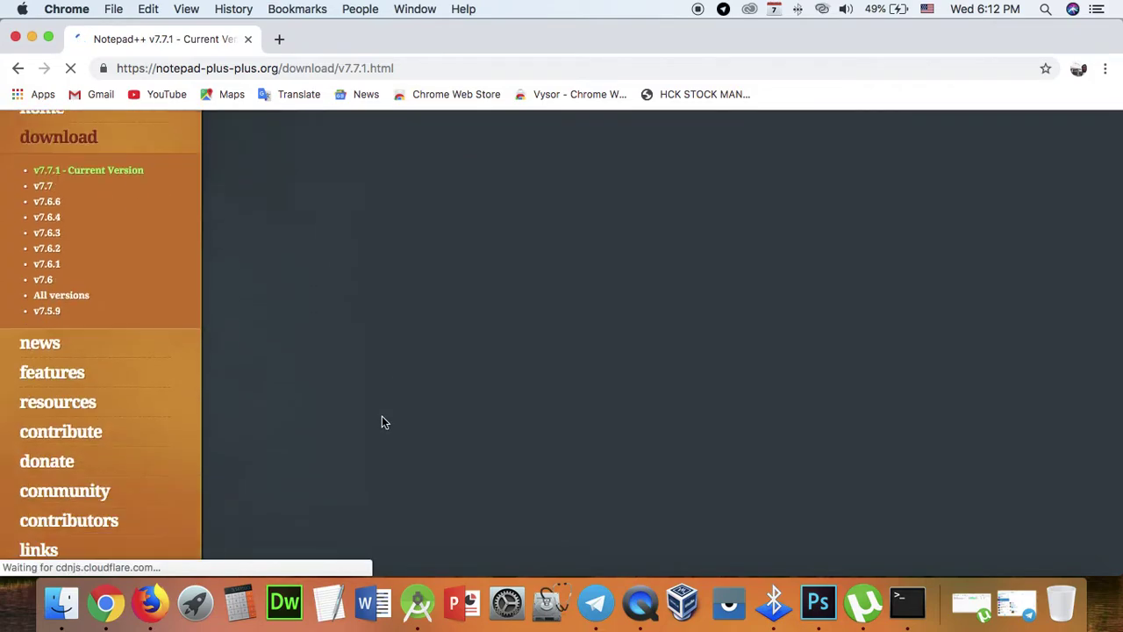
pyautogui.scroll(-1, 382, 422)
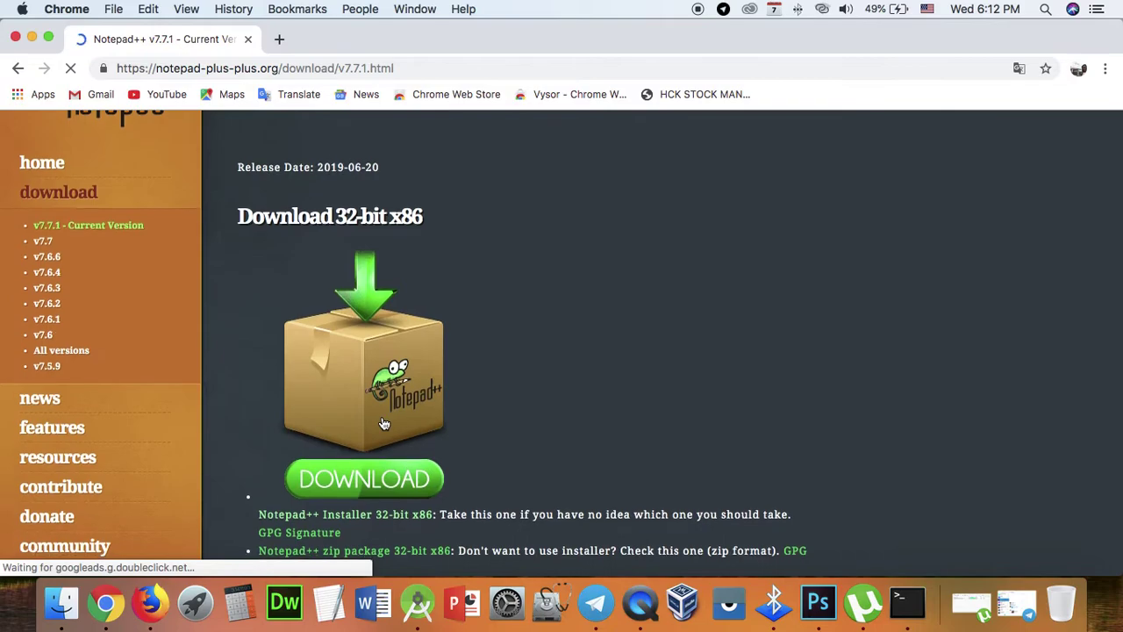
pyautogui.scroll(-3, 382, 422)
pyautogui.scroll(3, 382, 422)
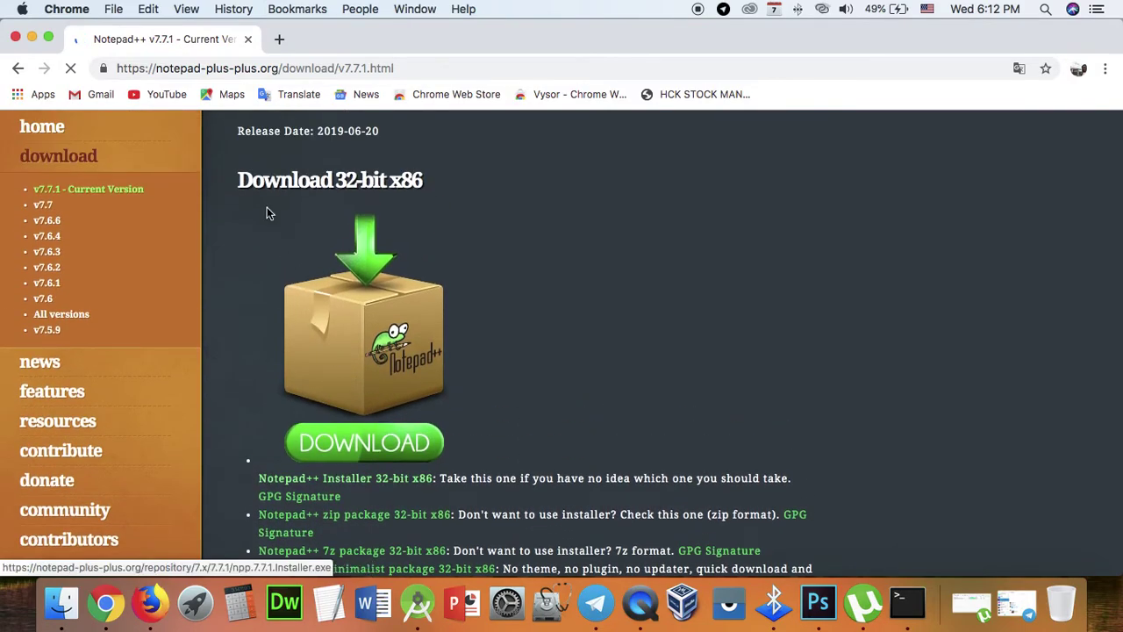
pyautogui.scroll(-5, 508, 300)
pyautogui.scroll(-3, 508, 305)
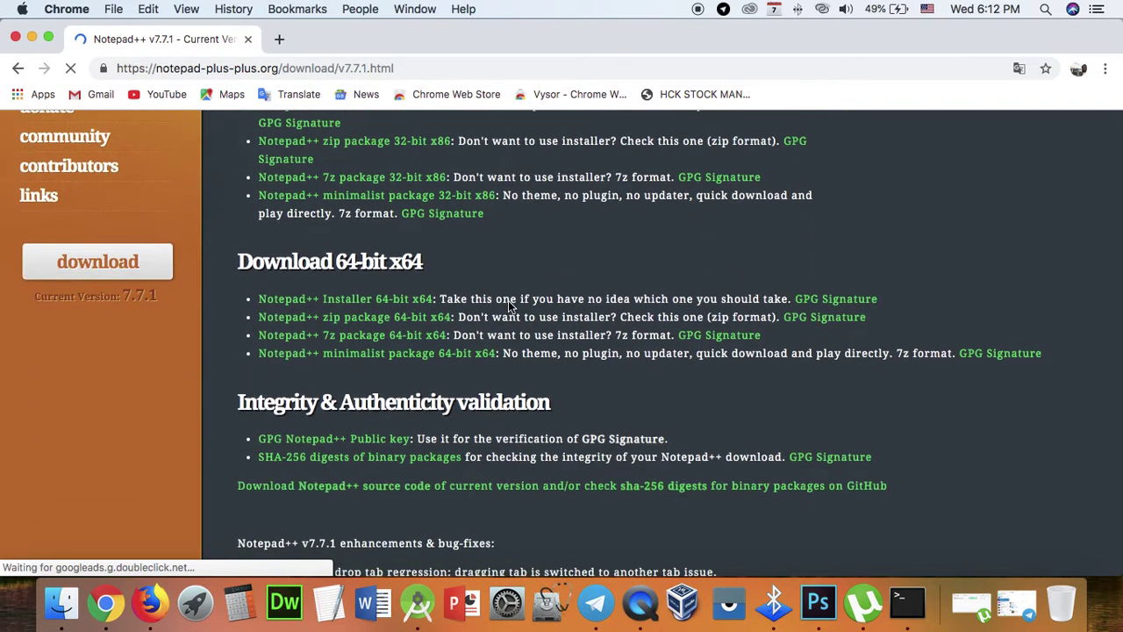
pyautogui.scroll(-2, 508, 304)
pyautogui.scroll(1, 508, 304)
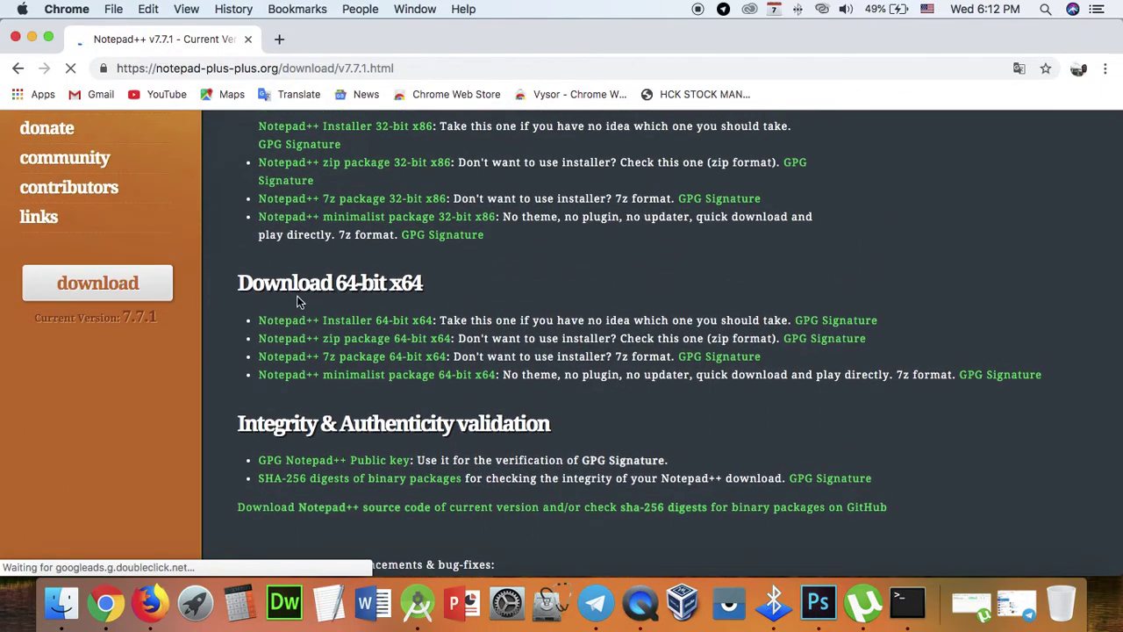
# - Download the 'Notepad++ Installer 64-bit x64' .exe (3.7 MB)
pyautogui.click(369, 321)
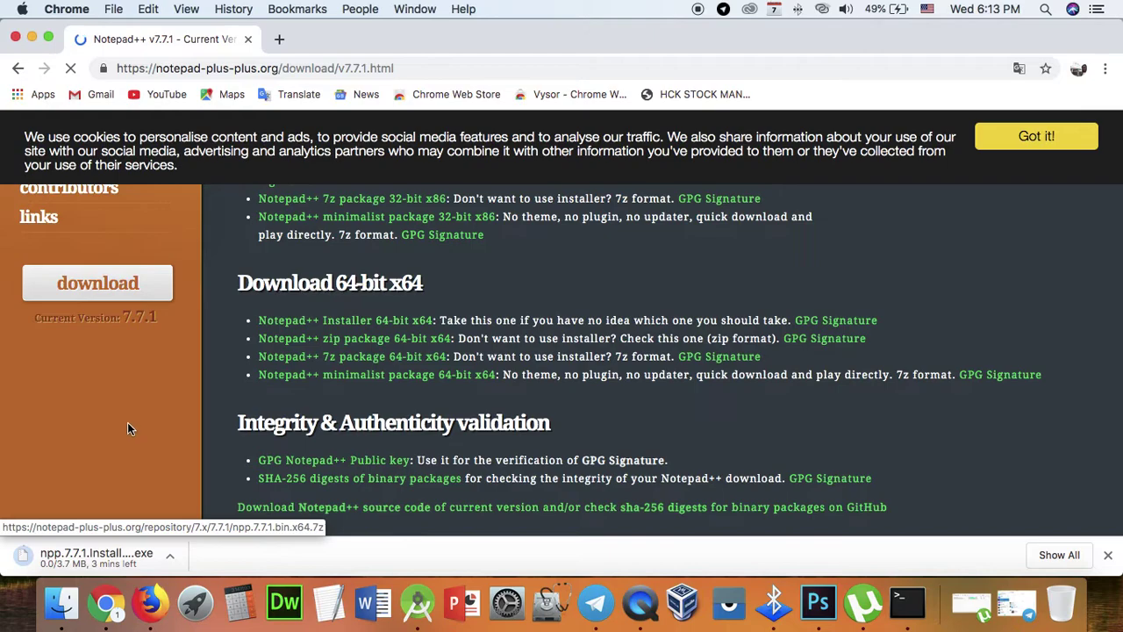